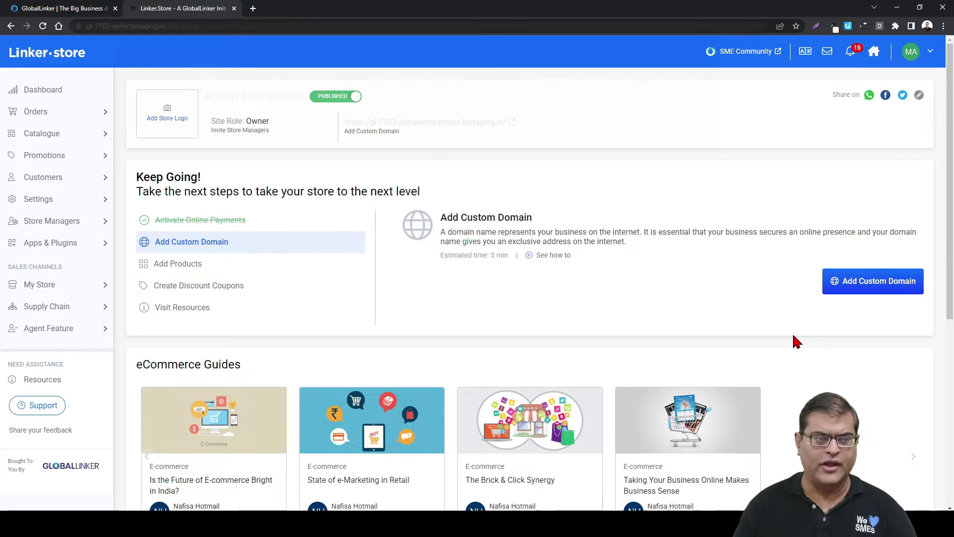
# Step: Show the courier services list with Shyplite, Vamaship and Aramex under shipping settings
pyautogui.click(48, 202)
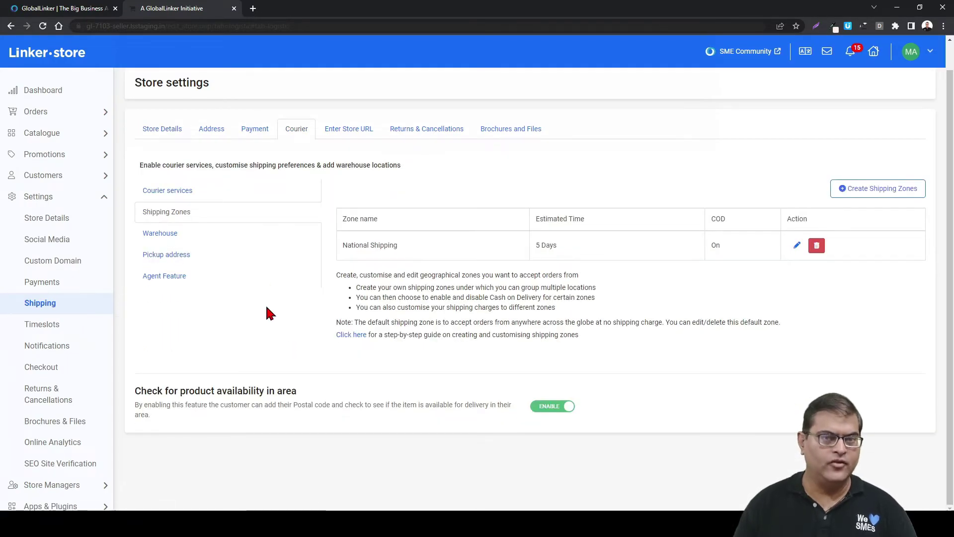
pyautogui.click(154, 190)
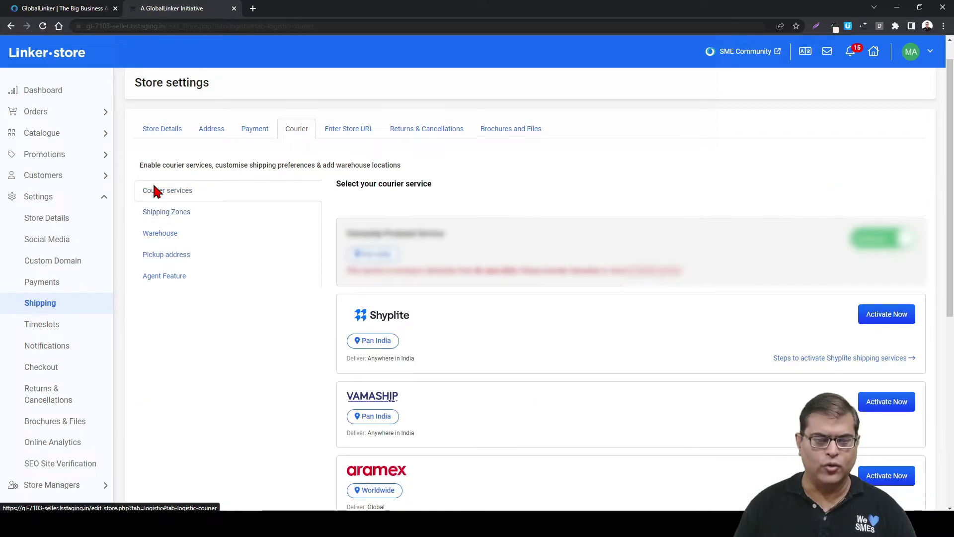
pyautogui.scroll(1, 505, 300)
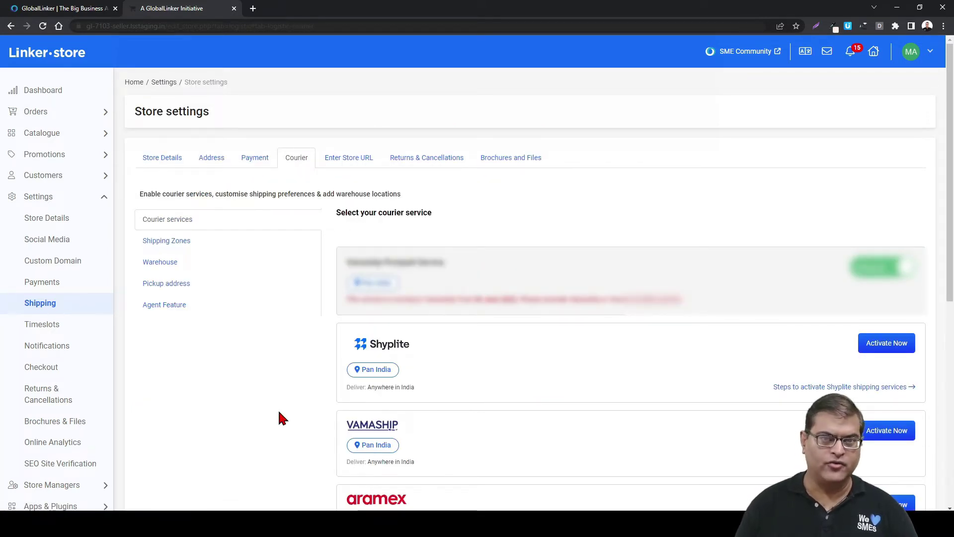
pyautogui.scroll(-3, 282, 419)
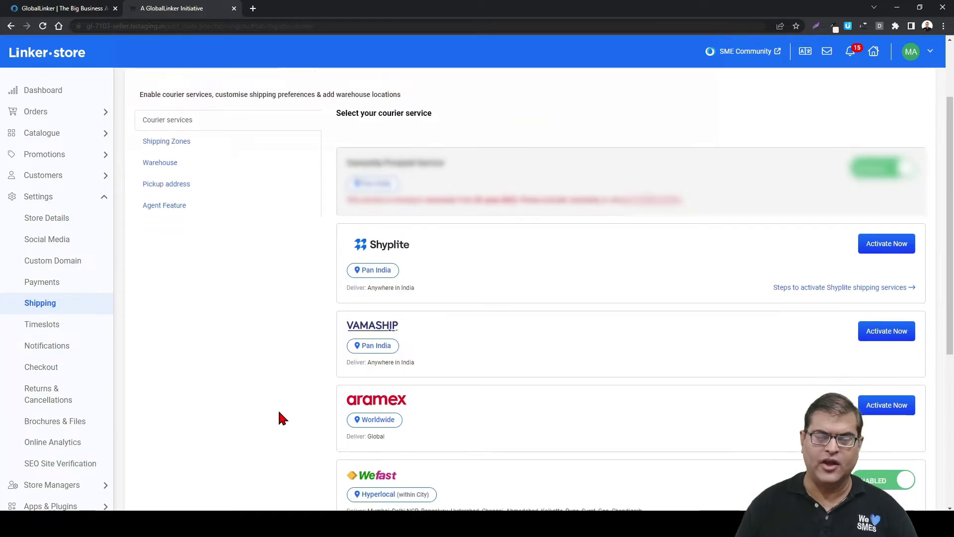
# Step: Start activating Vamaship and focus the prefilled Legal Company Name field
pyautogui.click(903, 338)
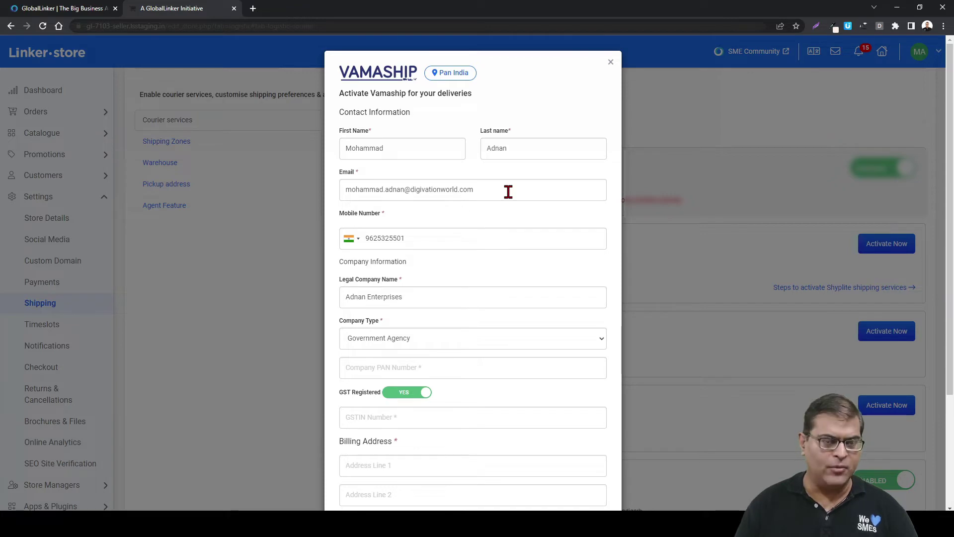
pyautogui.scroll(-1, 417, 240)
pyautogui.click(428, 237)
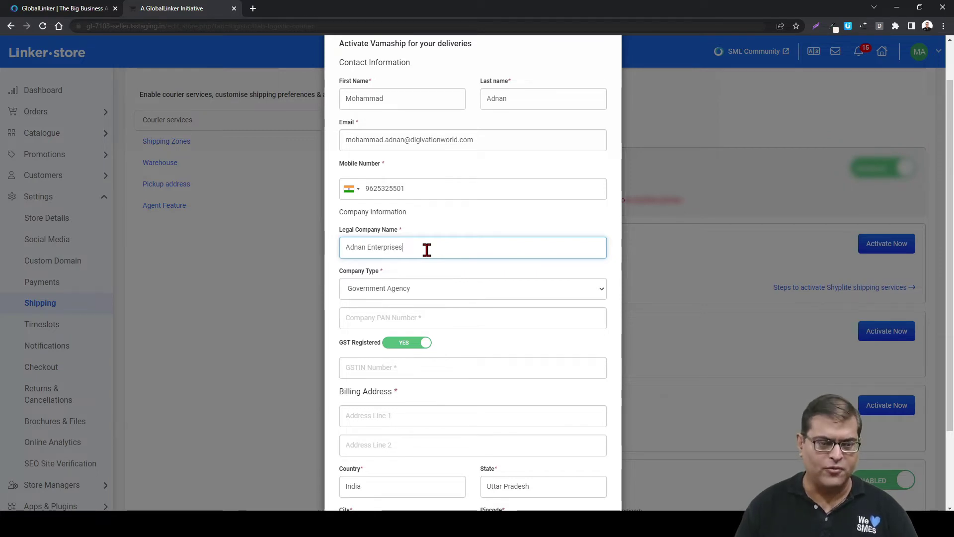
pyautogui.scroll(-1, 427, 249)
# Step: Check the Company Type options and close them, leaving Government Agency selected
pyautogui.click(411, 249)
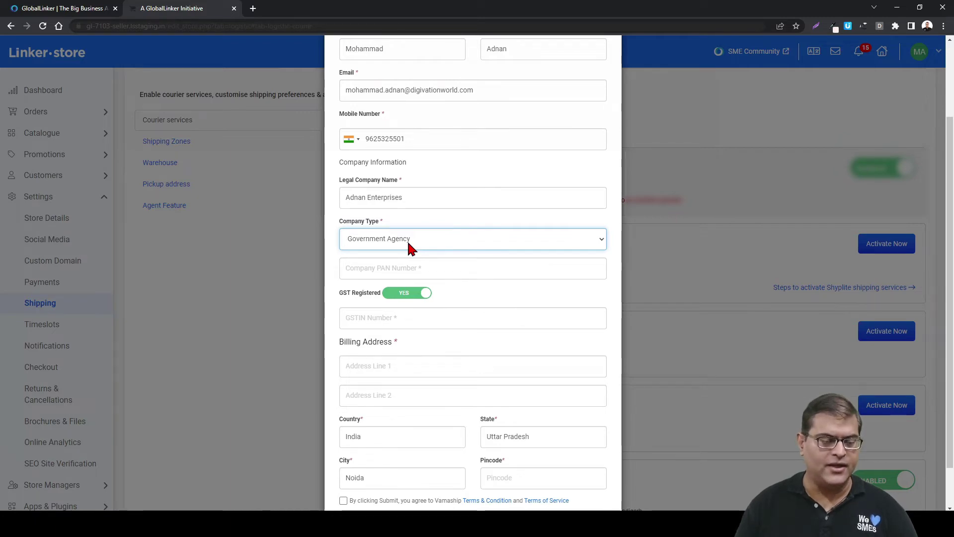
pyautogui.click(410, 248)
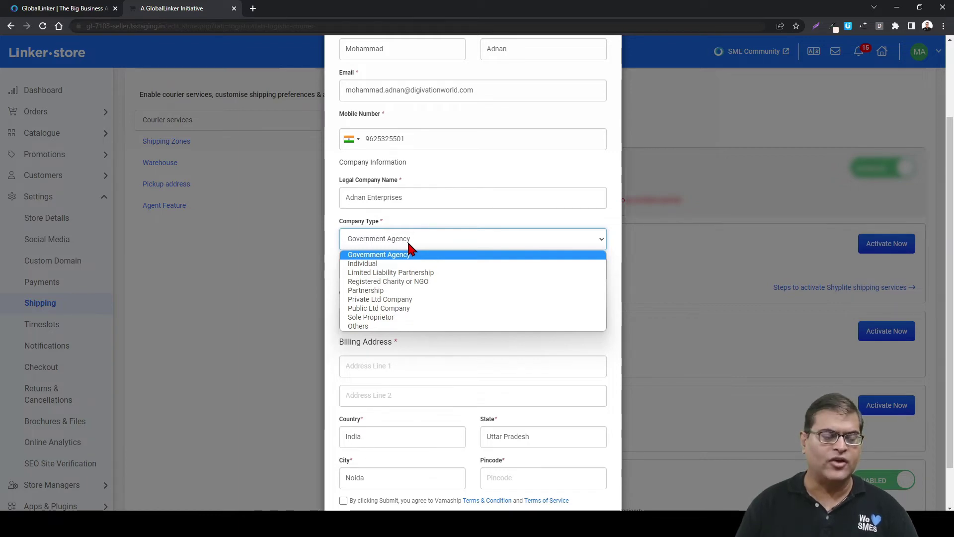
pyautogui.click(435, 217)
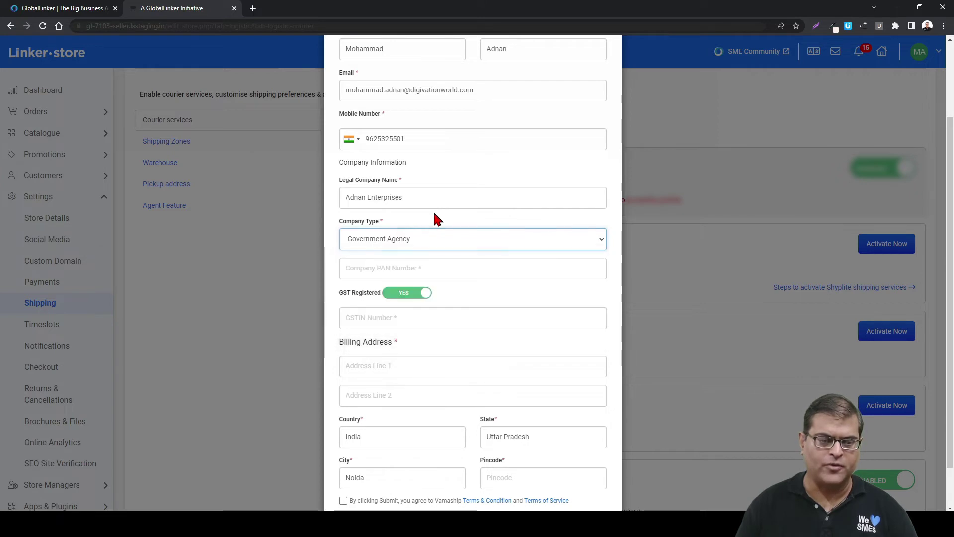
pyautogui.scroll(-2, 435, 215)
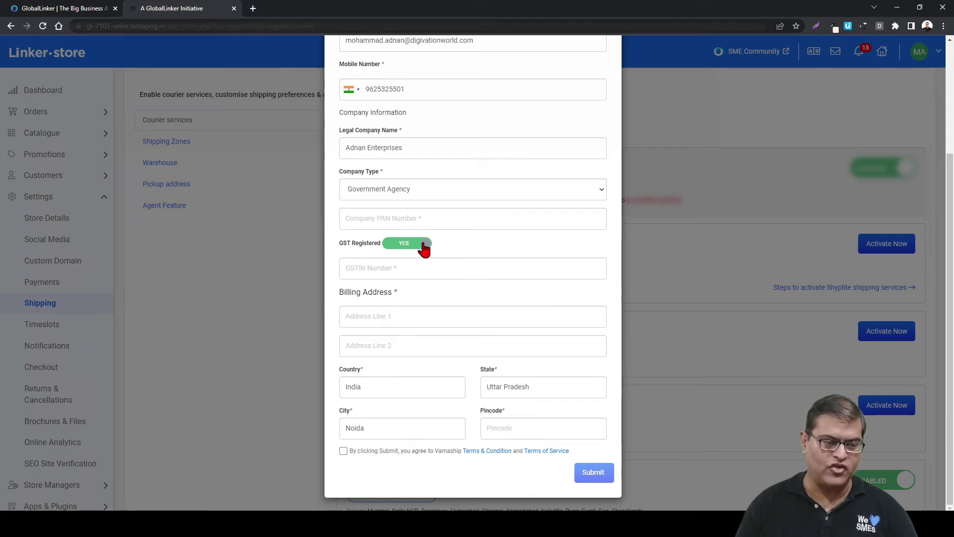
# Step: Toggle GST Registered to NO, then back to YES to restore the GSTIN field
pyautogui.click(406, 245)
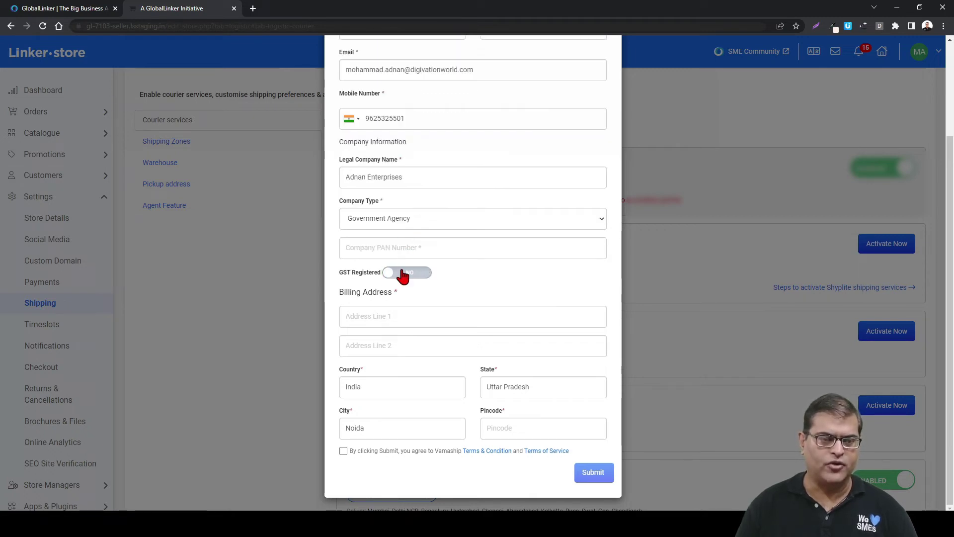
pyautogui.click(401, 273)
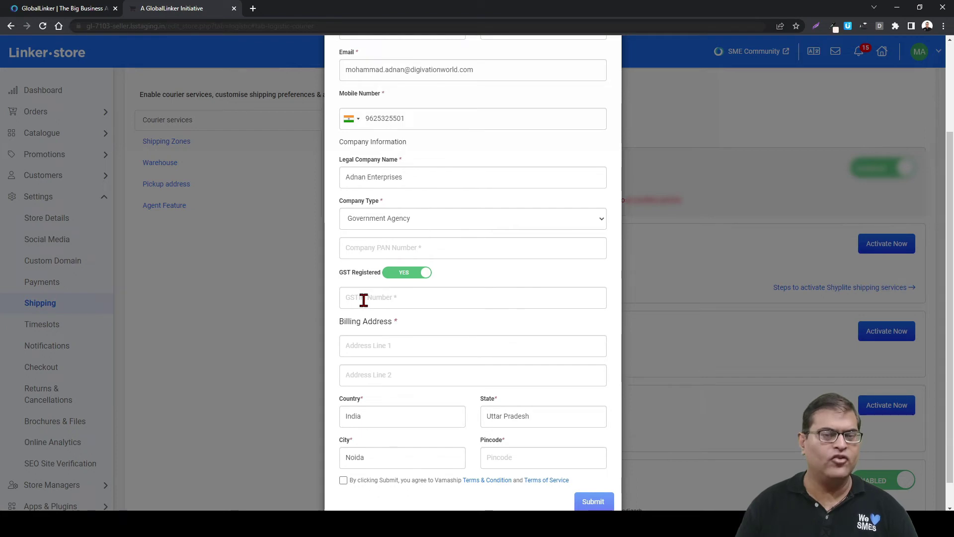
pyautogui.scroll(1, 435, 331)
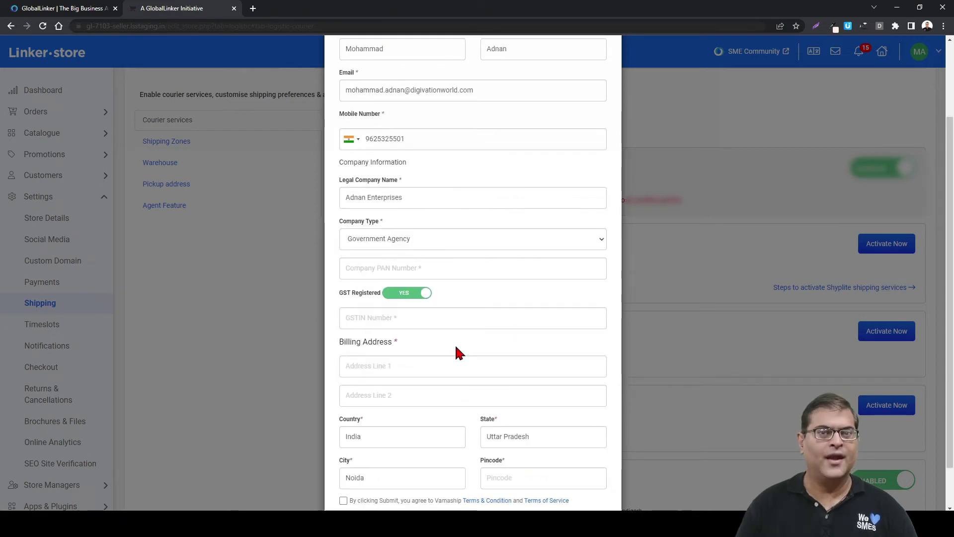
pyautogui.scroll(-2, 456, 351)
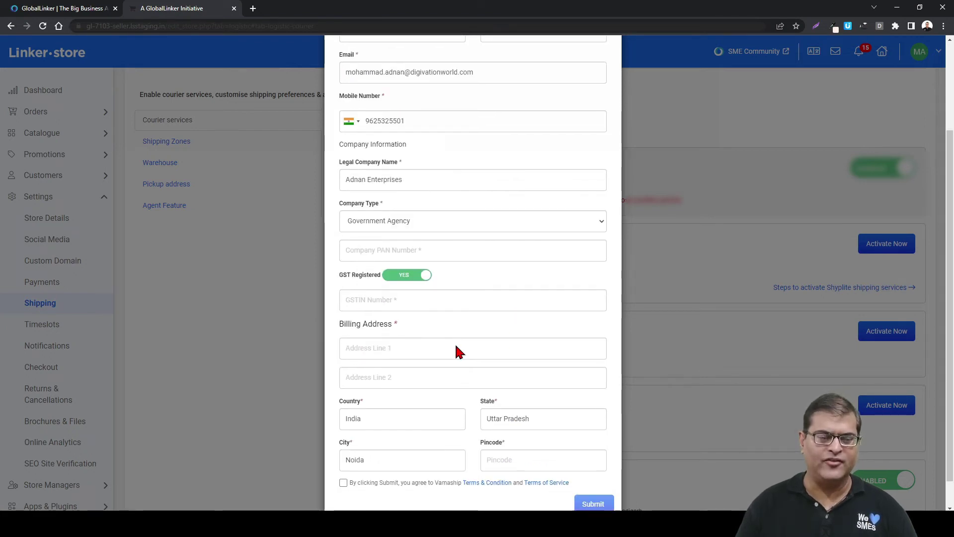
# Step: Agree to Vamaship's terms and conditions and submit the activation form
pyautogui.click(343, 451)
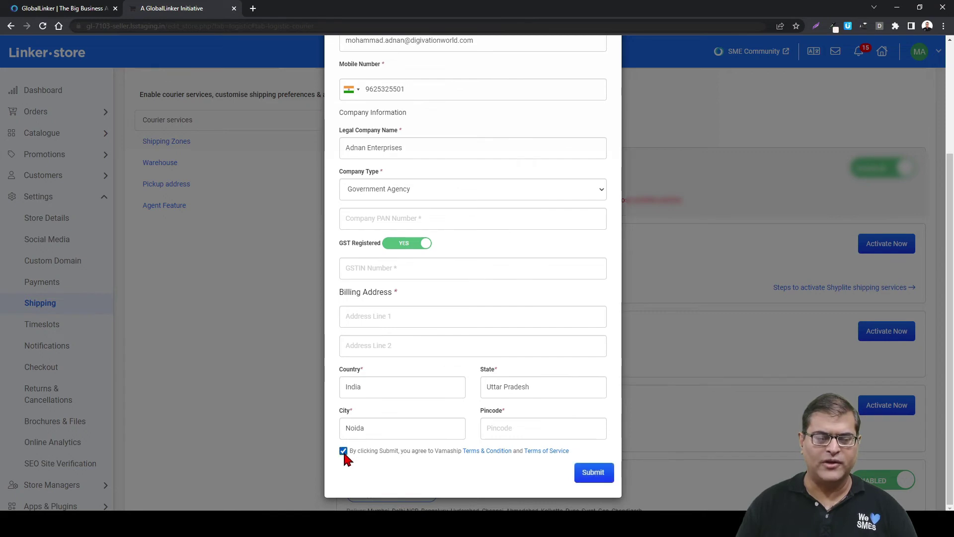
pyautogui.click(597, 481)
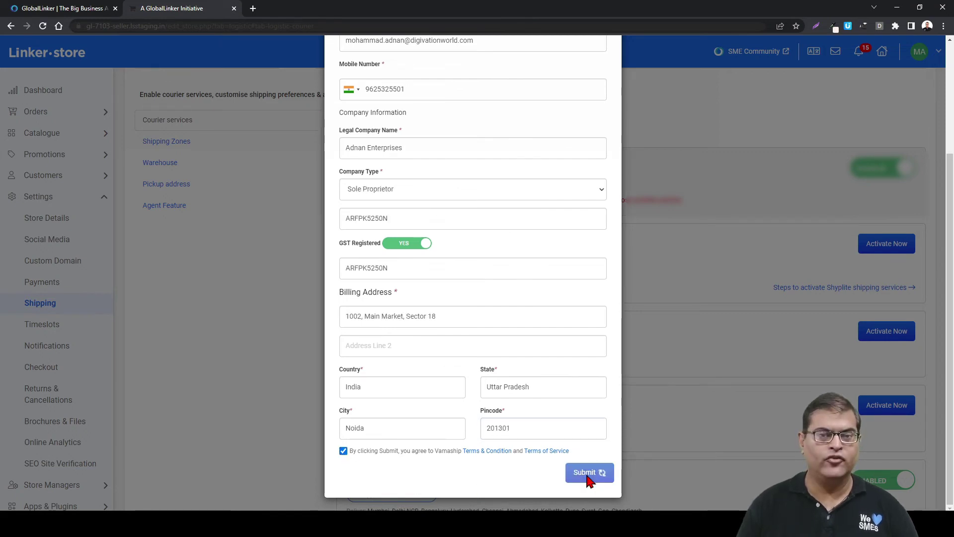